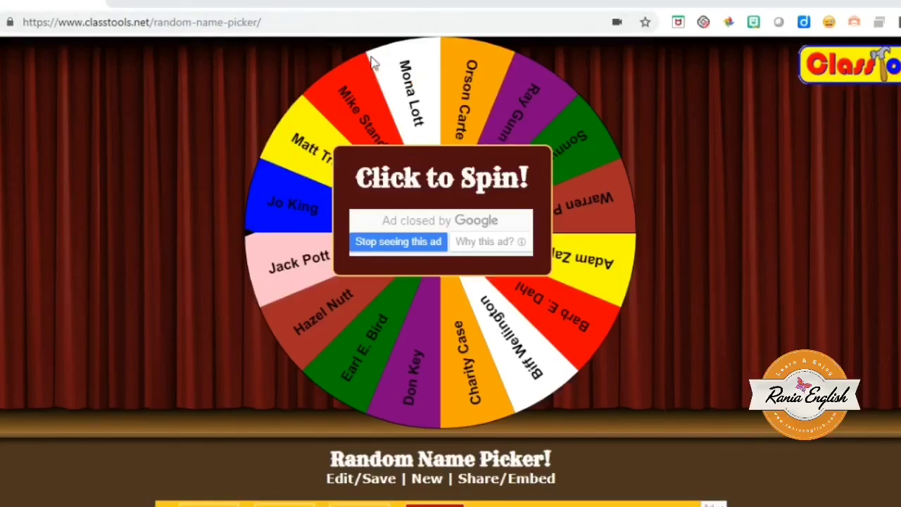
- Spin the wheel and remove the picked name, Sonny Day, leaving fifteen names
click(329, 479)
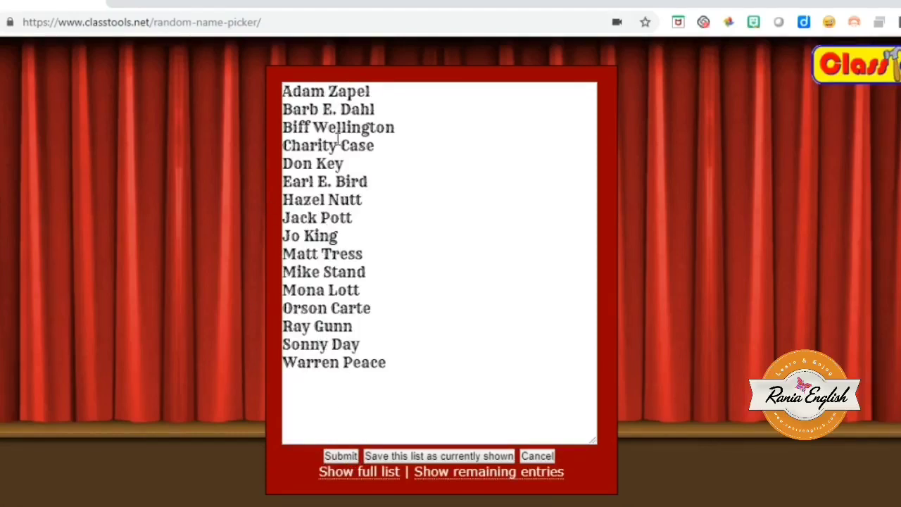
click(341, 456)
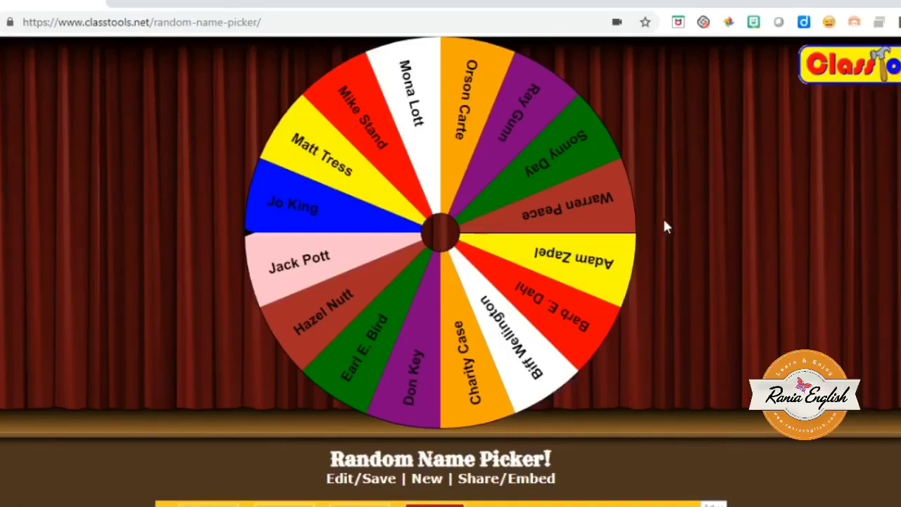
click(563, 235)
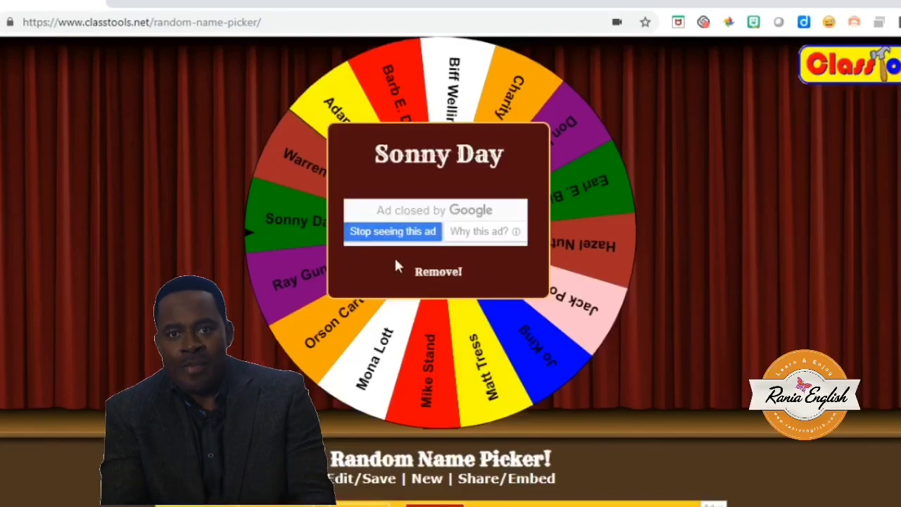
click(436, 272)
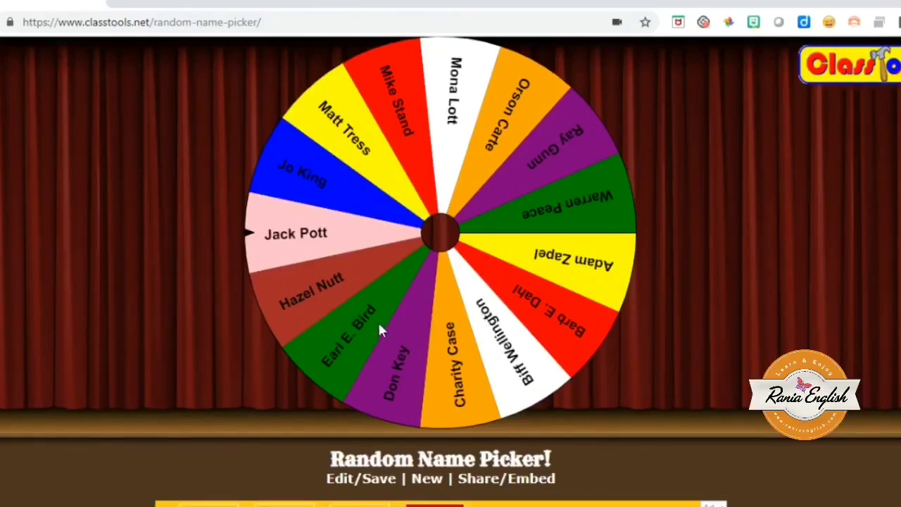
- Clear every existing name from the wheel's entry list
click(334, 484)
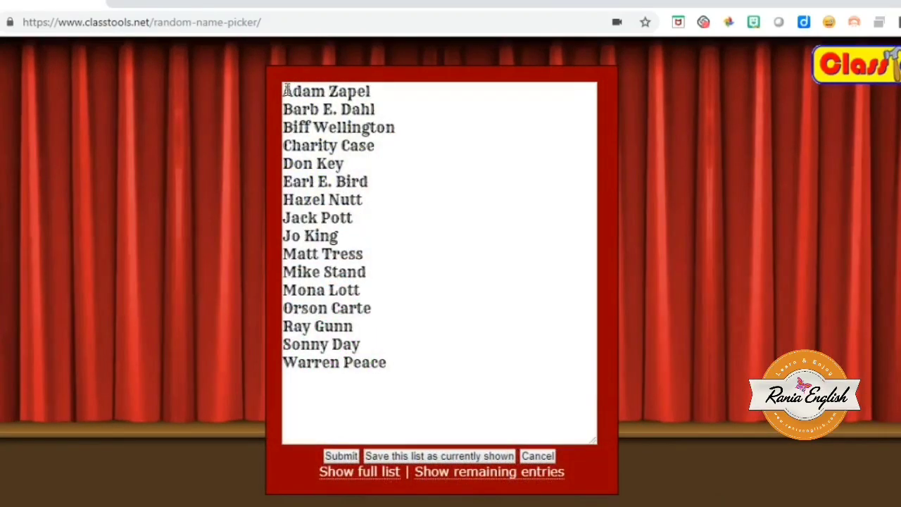
drag(283, 89, 454, 375)
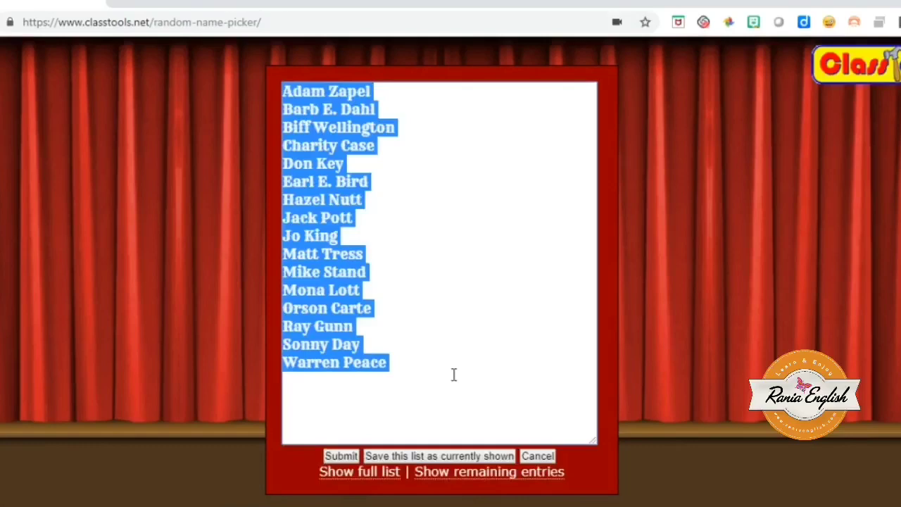
key(BackSpace)
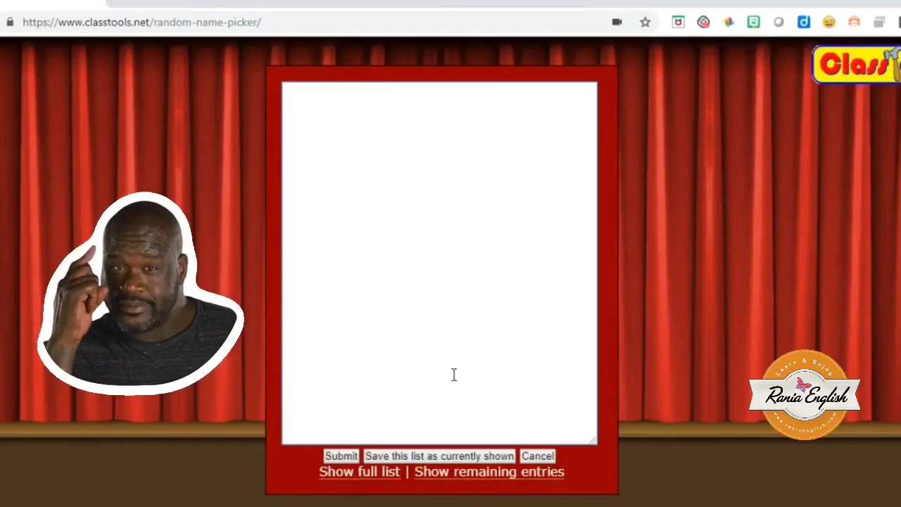
- Enter questions such as 'How are you?' and 'How old are you?', one per line, and apply them
text(What)
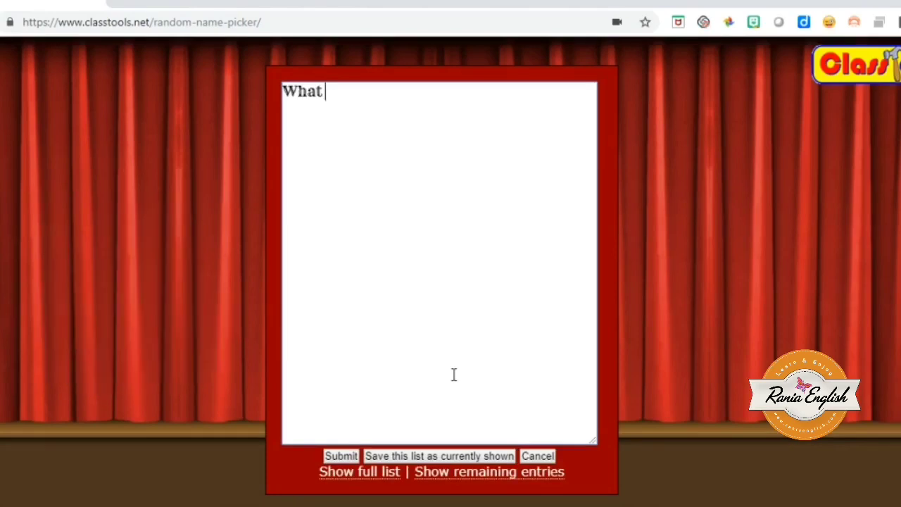
key(BackSpace)
key(BackSpace)
key(BackSpace)
key(BackSpace)
text(H)
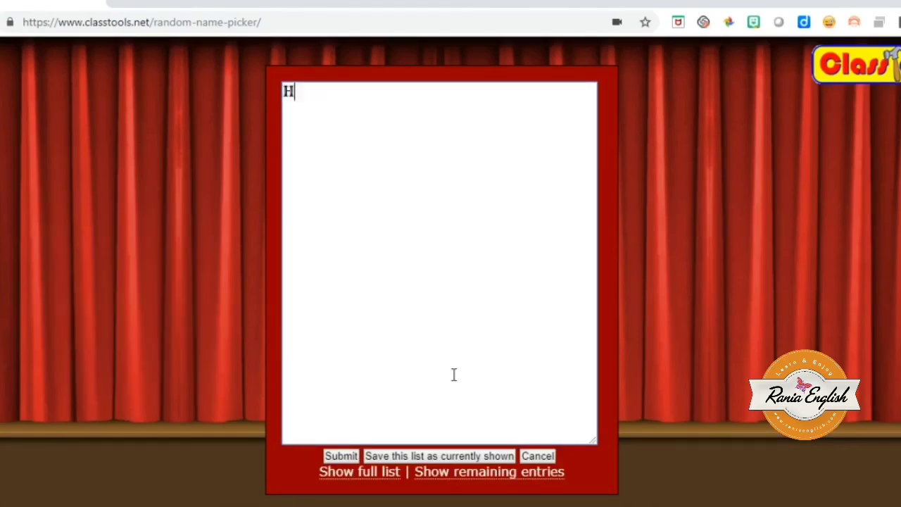
text(ow are you?)
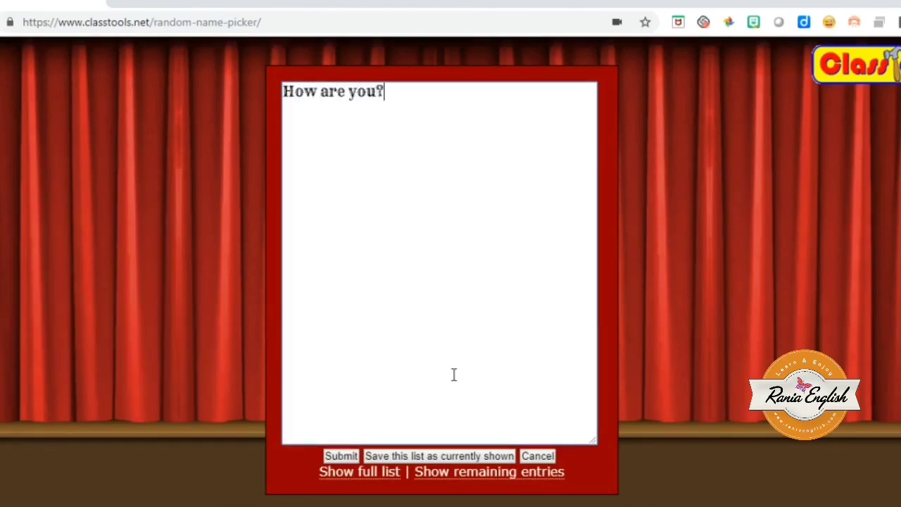
key(Return)
text(How old a)
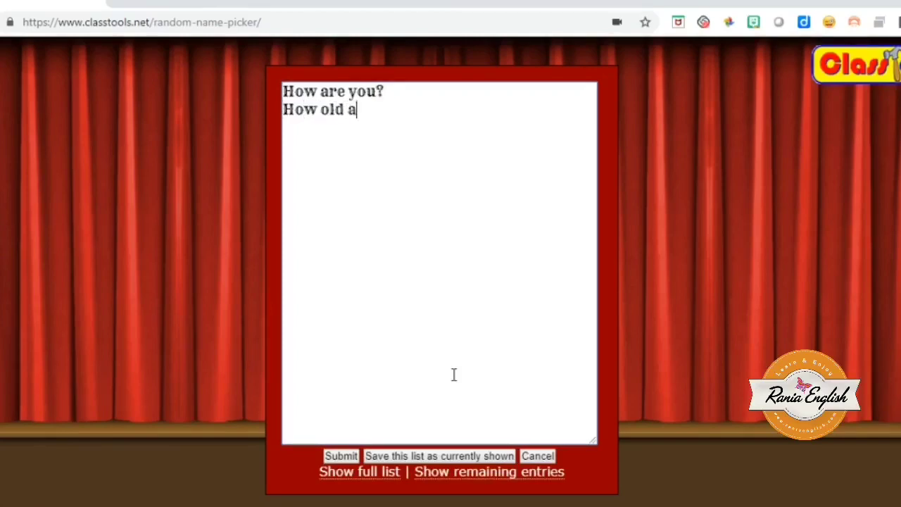
text(re you?)
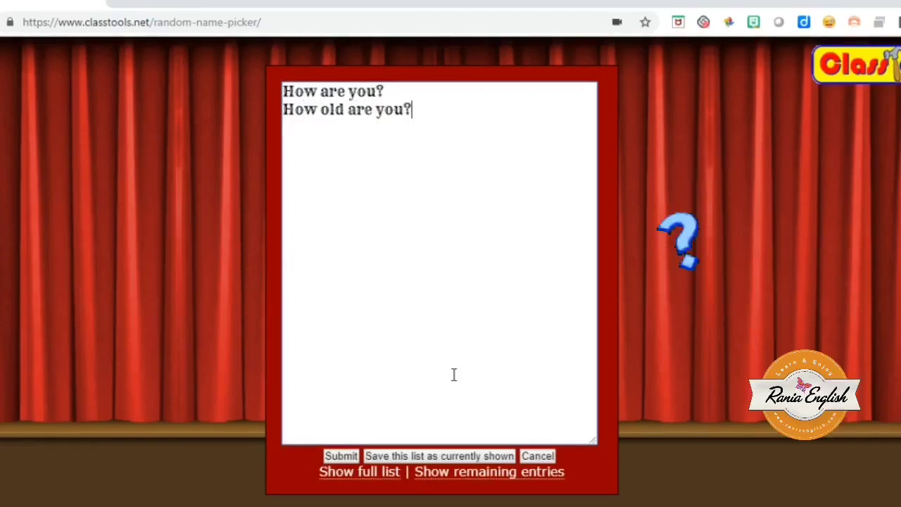
key(Return)
text(whe)
key(BackSpace)
key(BackSpace)
key(BackSpace)
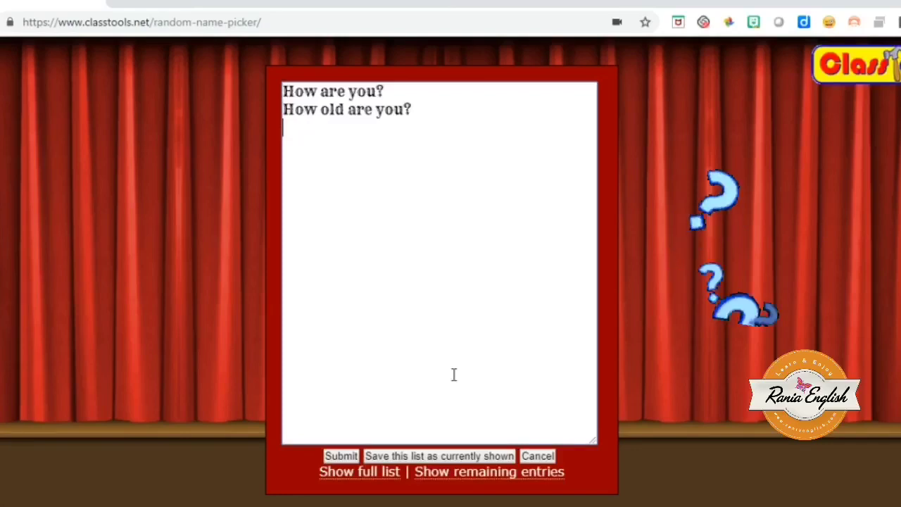
text(w)
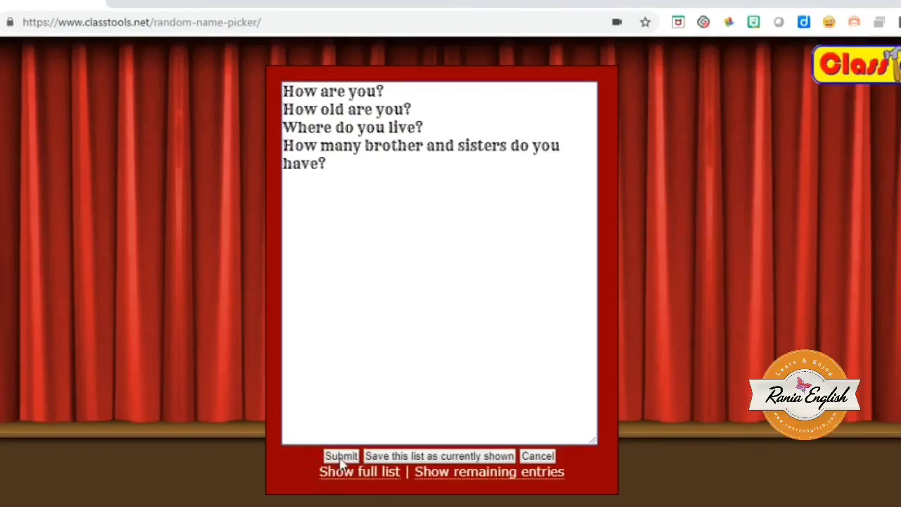
click(341, 456)
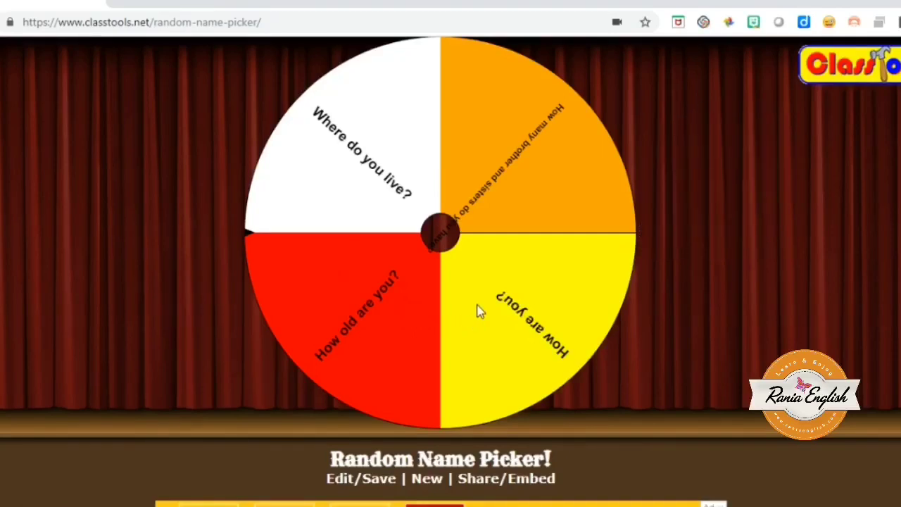
- Replace the questions with 'My dream', 'My favorite food' and 'My favorite app'
click(350, 481)
drag(284, 92, 469, 228)
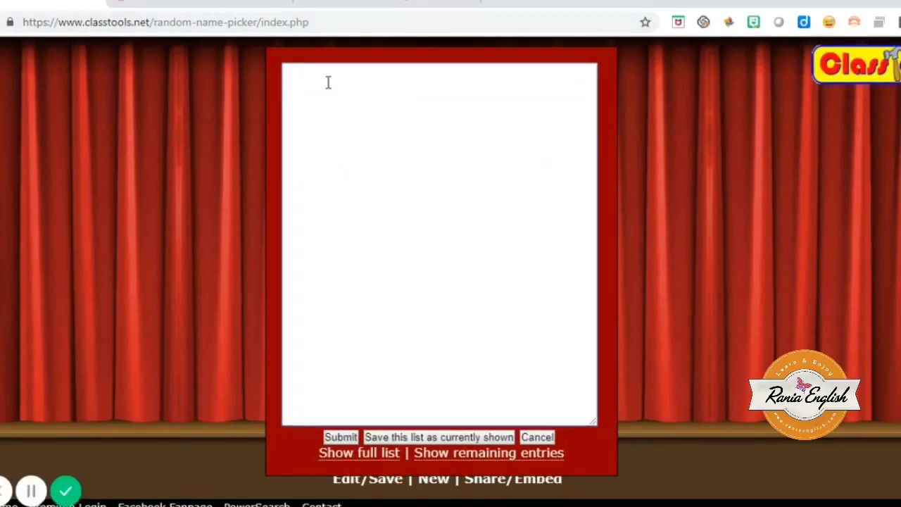
text(My dream )
text(My favo)
text(r)
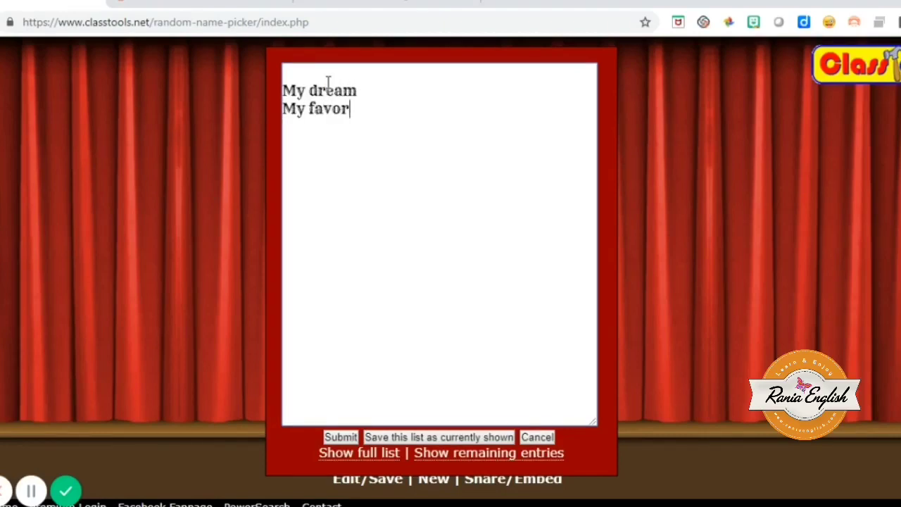
text(ite food)
key(Return)
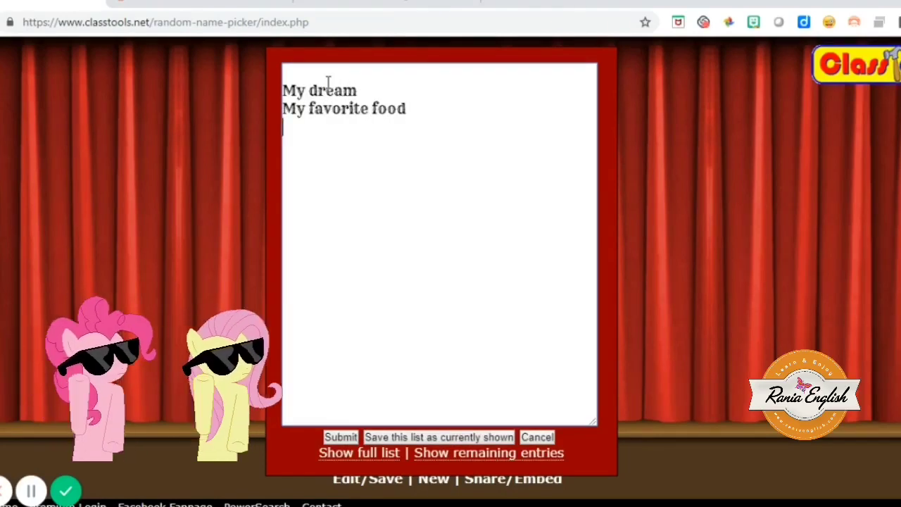
text(My favorit)
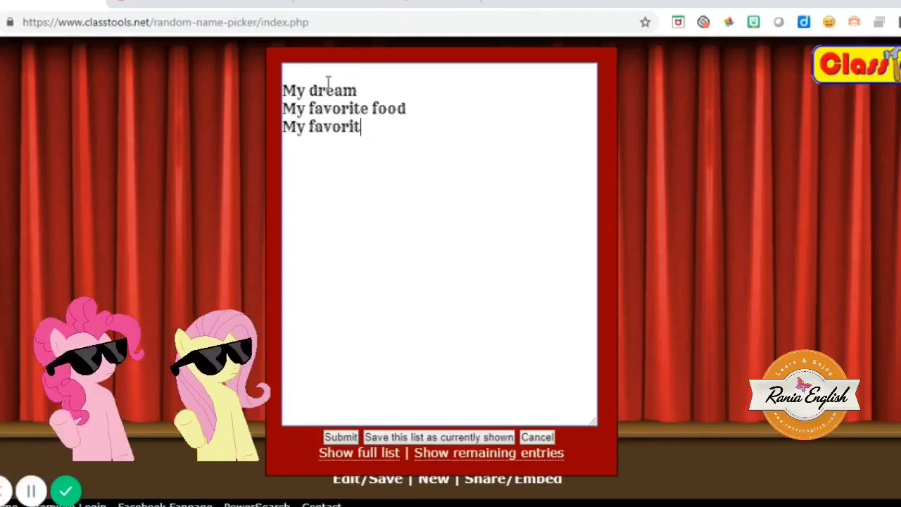
text(e app)
- Add the prompts 'My best friend' and 'My favorite season' on their own lines
key(Return)
text(My best fr)
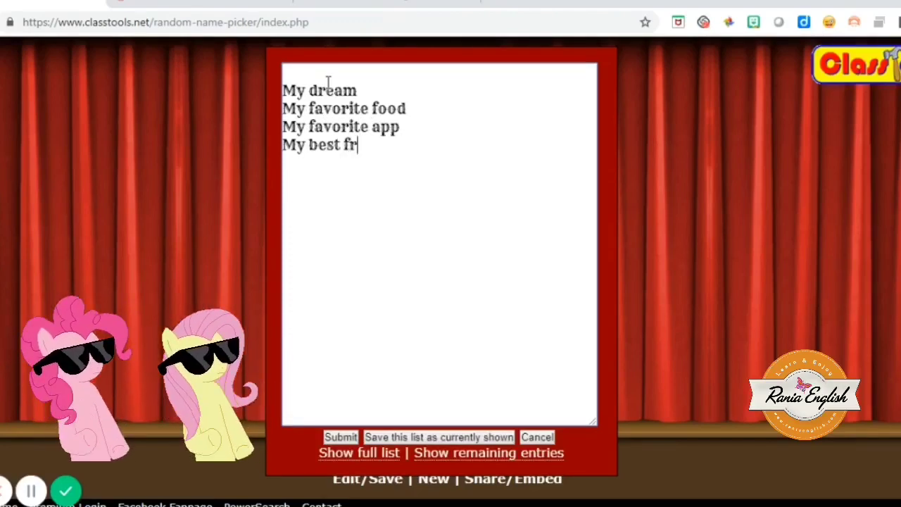
text(iens)
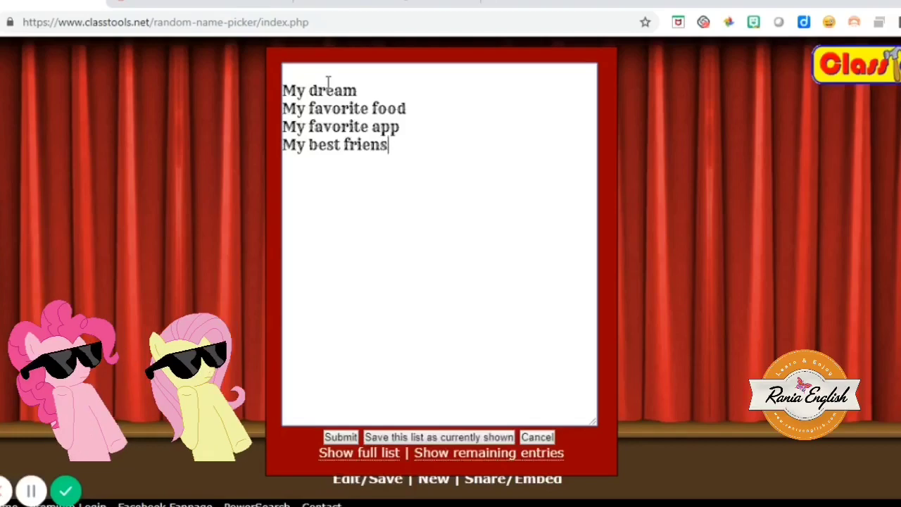
key(BackSpace)
text(d)
key(Return)
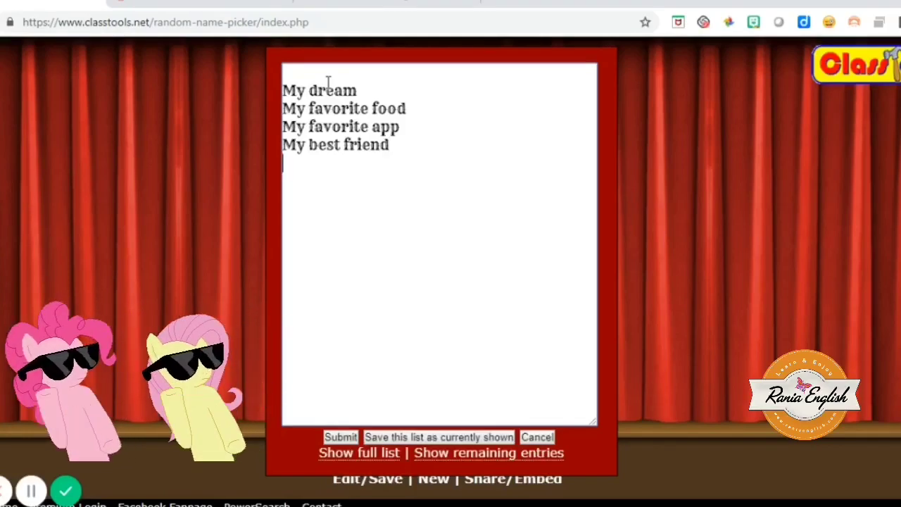
text(My fa)
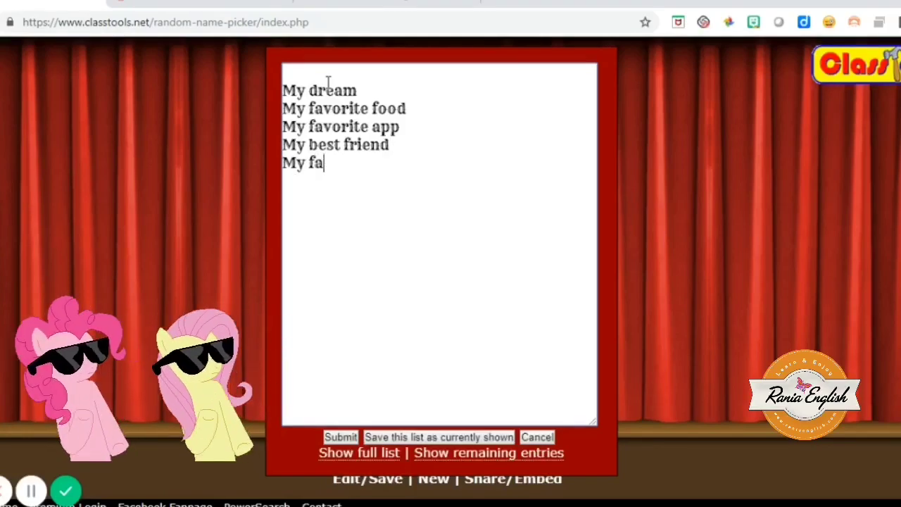
text(vorite season)
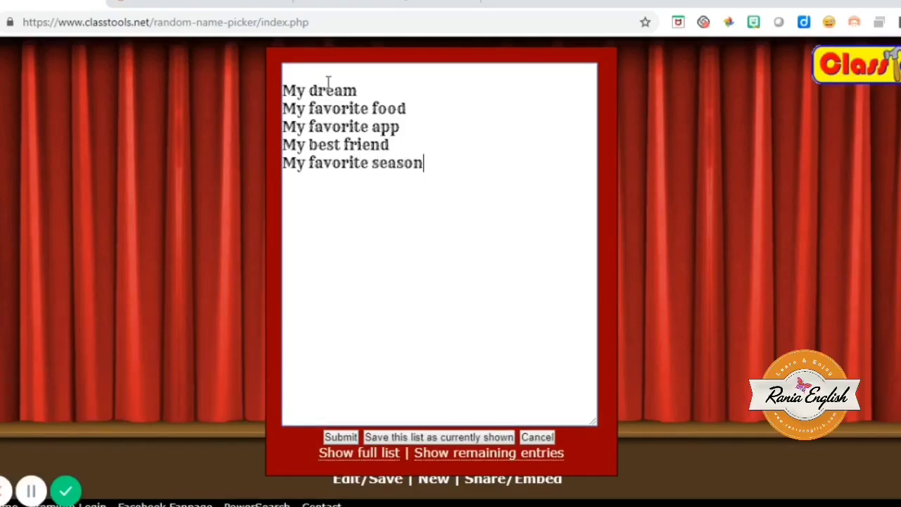
key(Return)
- Submit the list so the wheel shows the five prompts from 'My dream' to 'My favorite season'
click(339, 437)
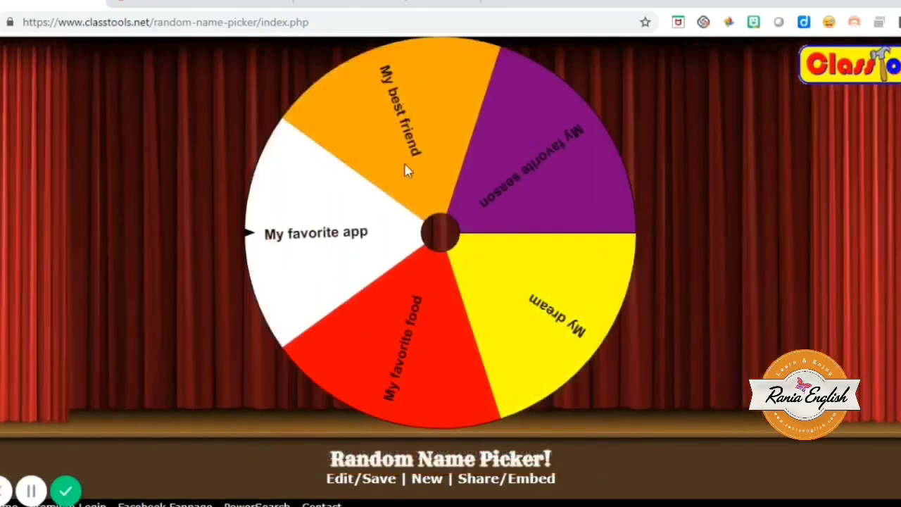
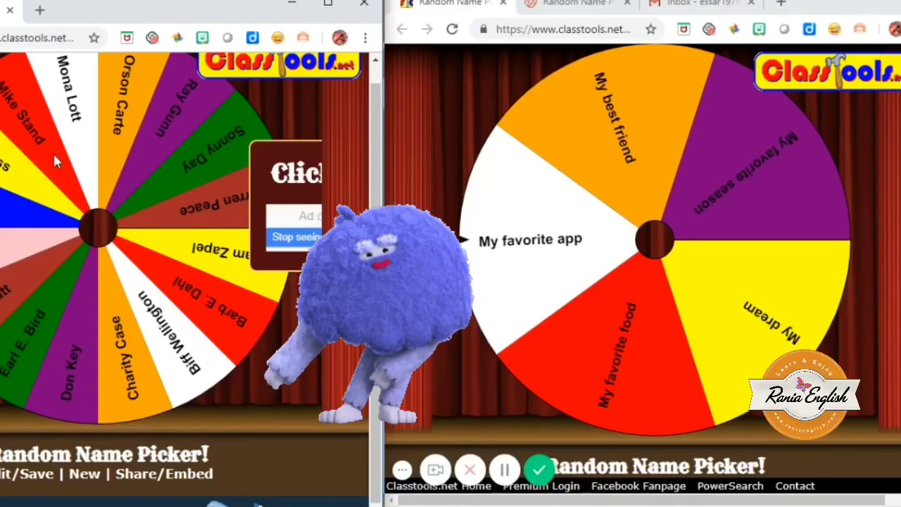
- Spin the sample name wheel, then spin the five-prompt wheel to test it
click(43, 117)
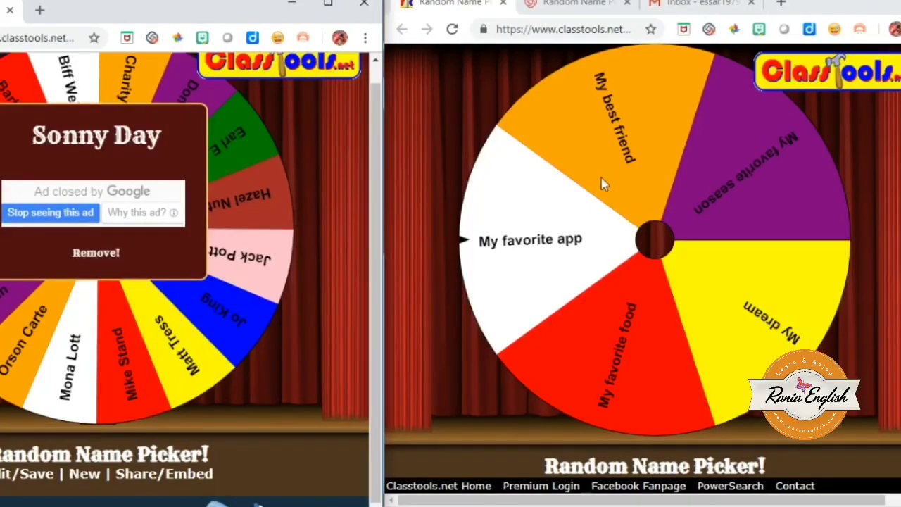
click(581, 209)
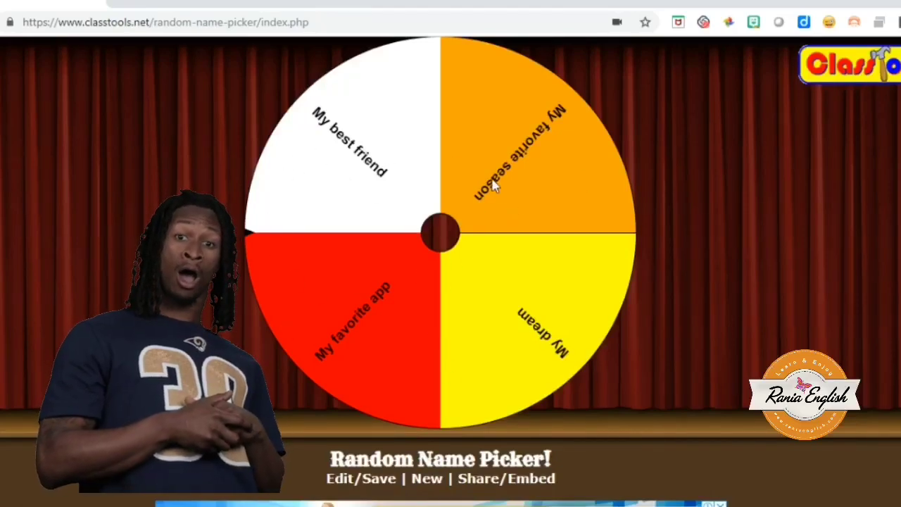
- Open the wheel's entry list in Edit/Save and save the five prompts as currently shown
click(364, 480)
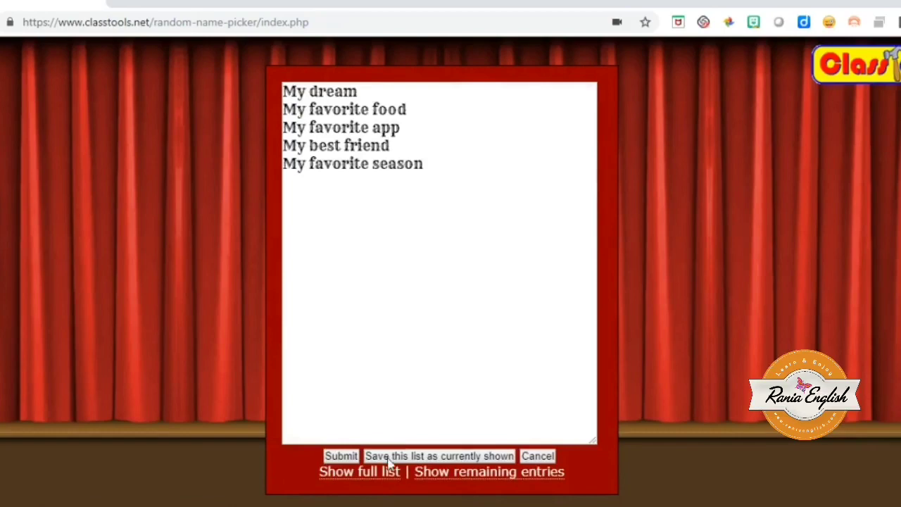
click(459, 458)
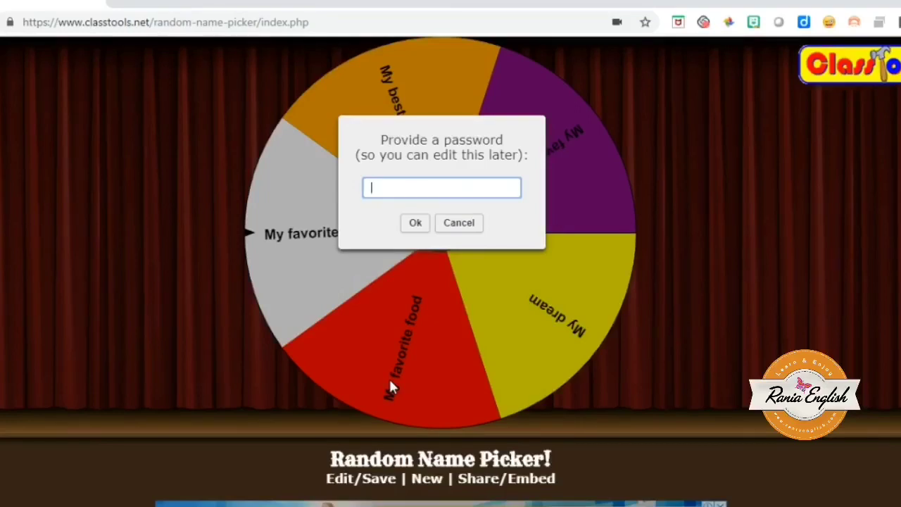
- Enter an editing password for the wheel and confirm to complete the save
click(415, 226)
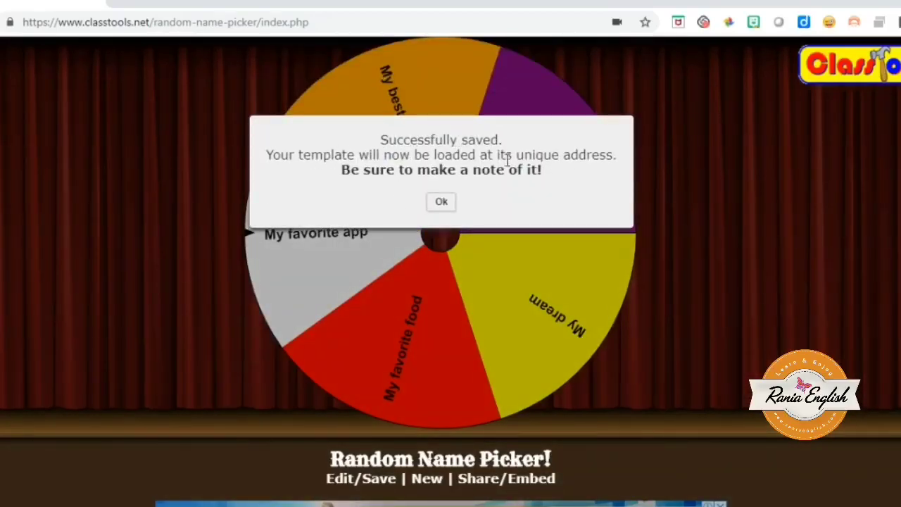
- Dismiss the save confirmation, then select the saved wheel's unique URL in the address bar
key(Return)
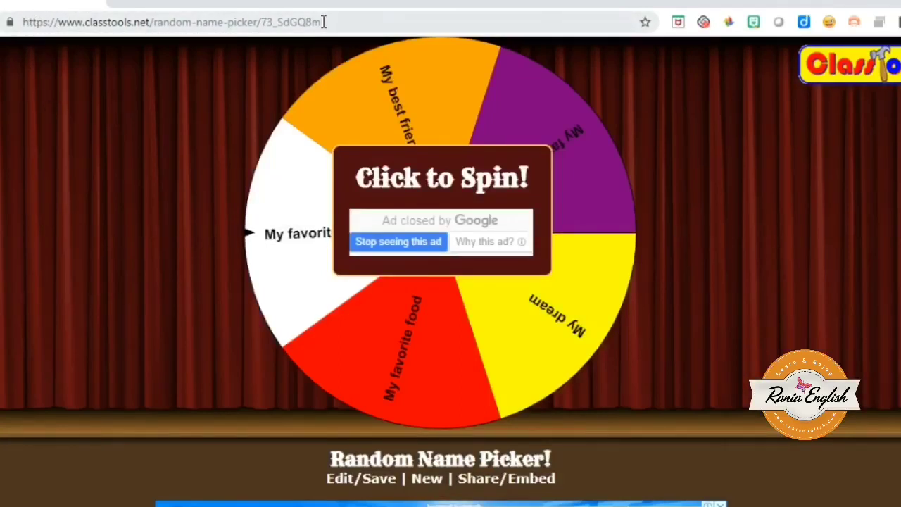
drag(323, 21, 21, 23)
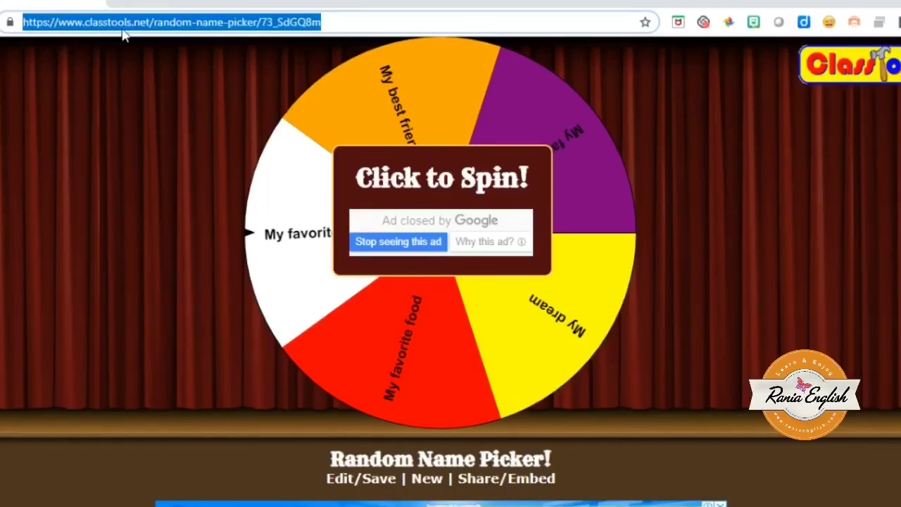
click(117, 83)
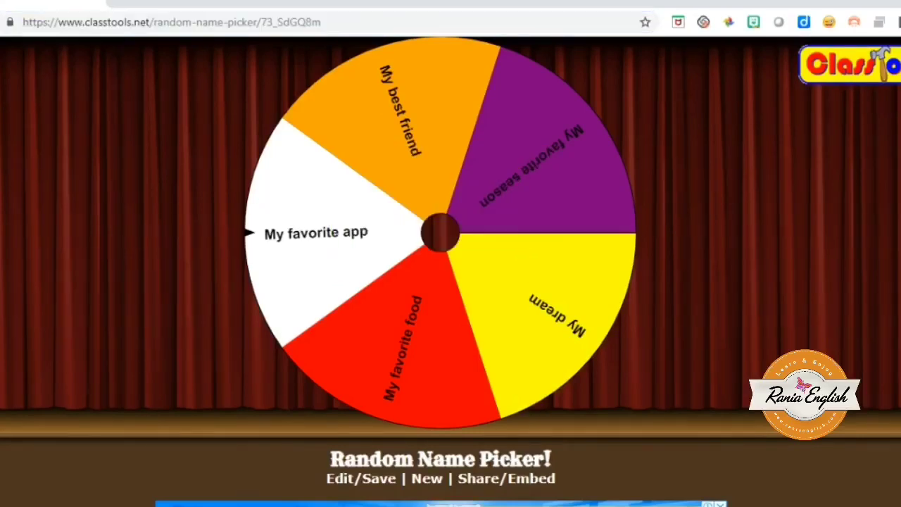